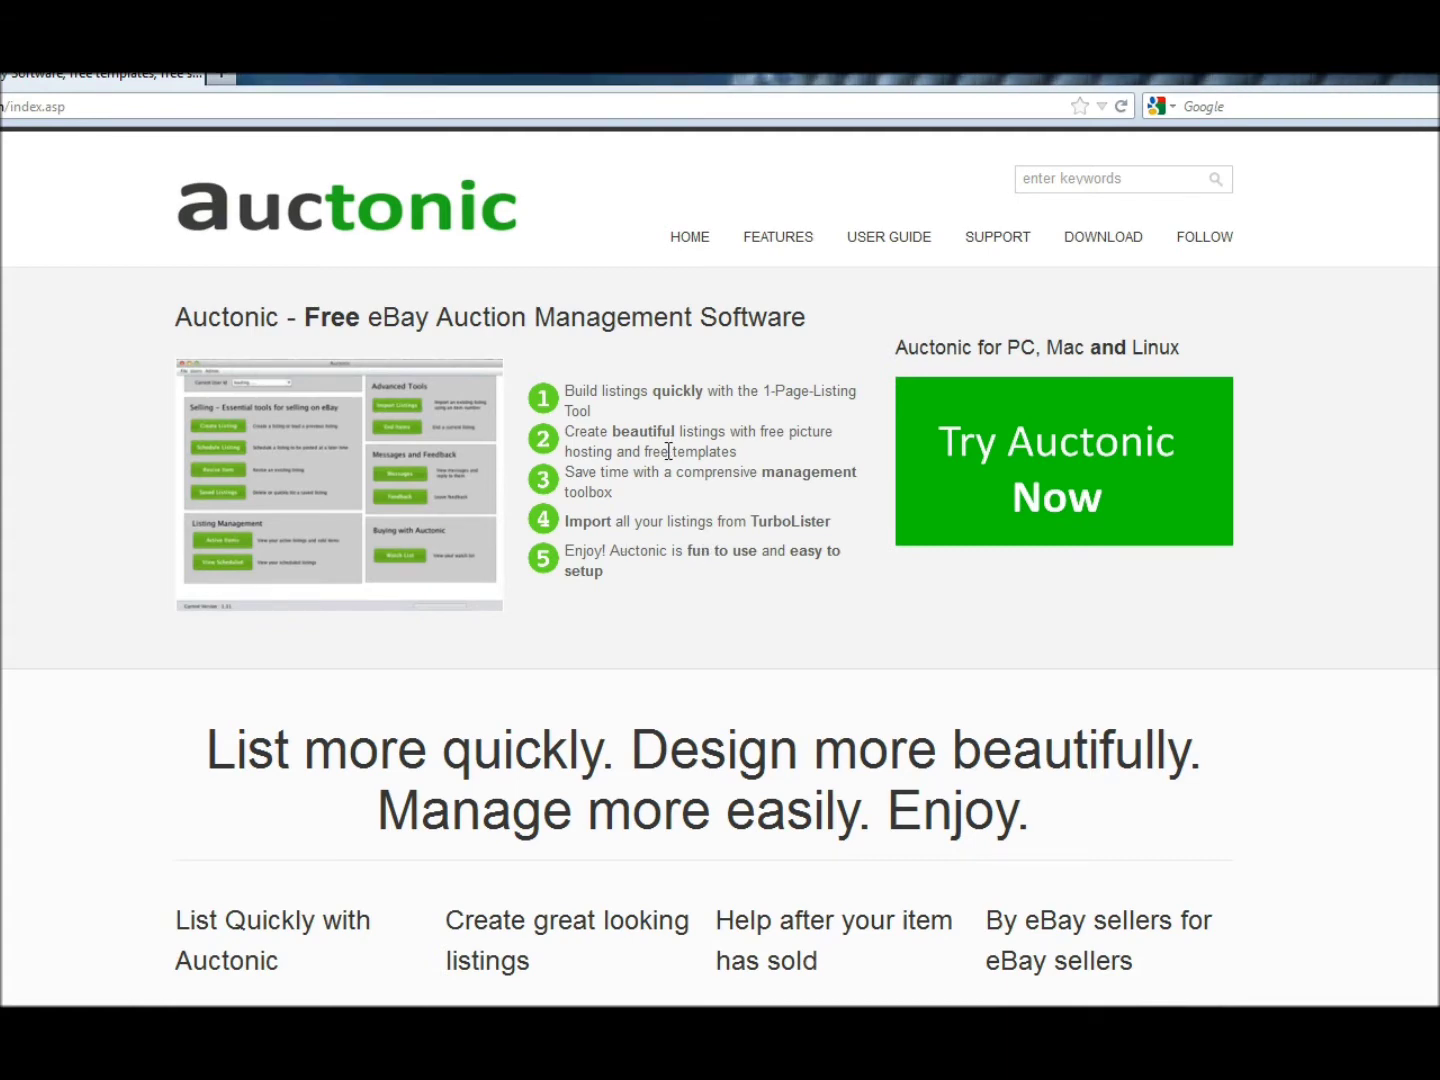
Browse the Auctonic features page on auctonic.com.
scroll(670, 460, "down", 12)
scroll(675, 534, "up", 12)
left_click(798, 250)
scroll(672, 697, "down", 5)
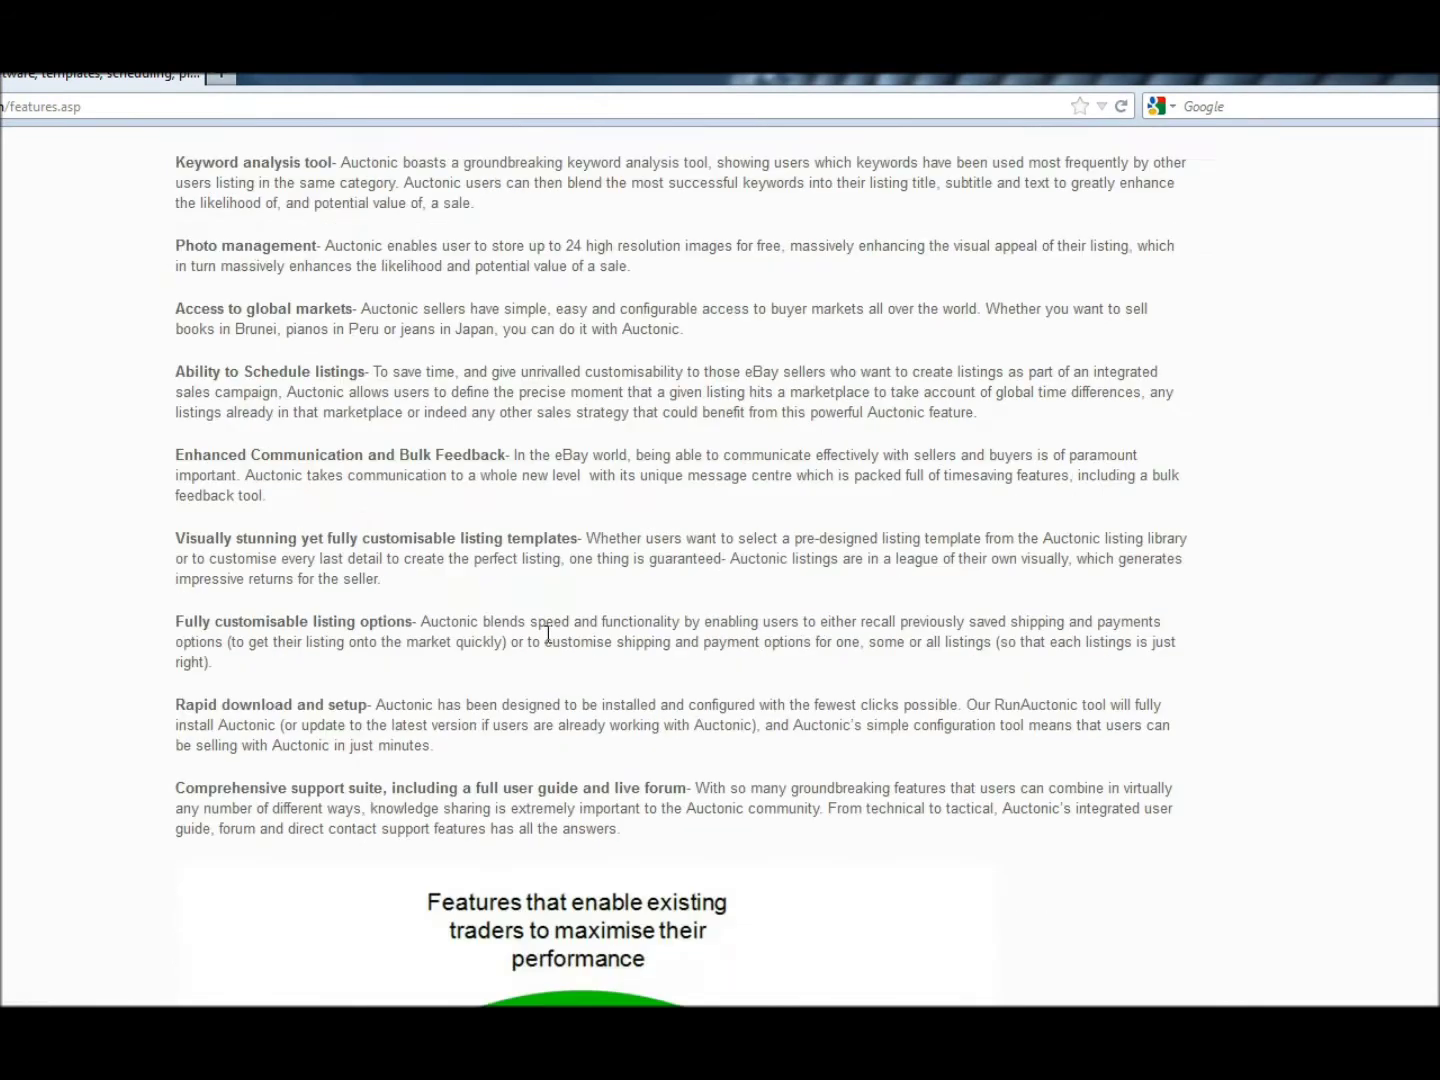
scroll(672, 697, "up", 2)
scroll(672, 697, "up", 3)
Go to the Download Auctonic page and choose the Windows download.
left_click(841, 491)
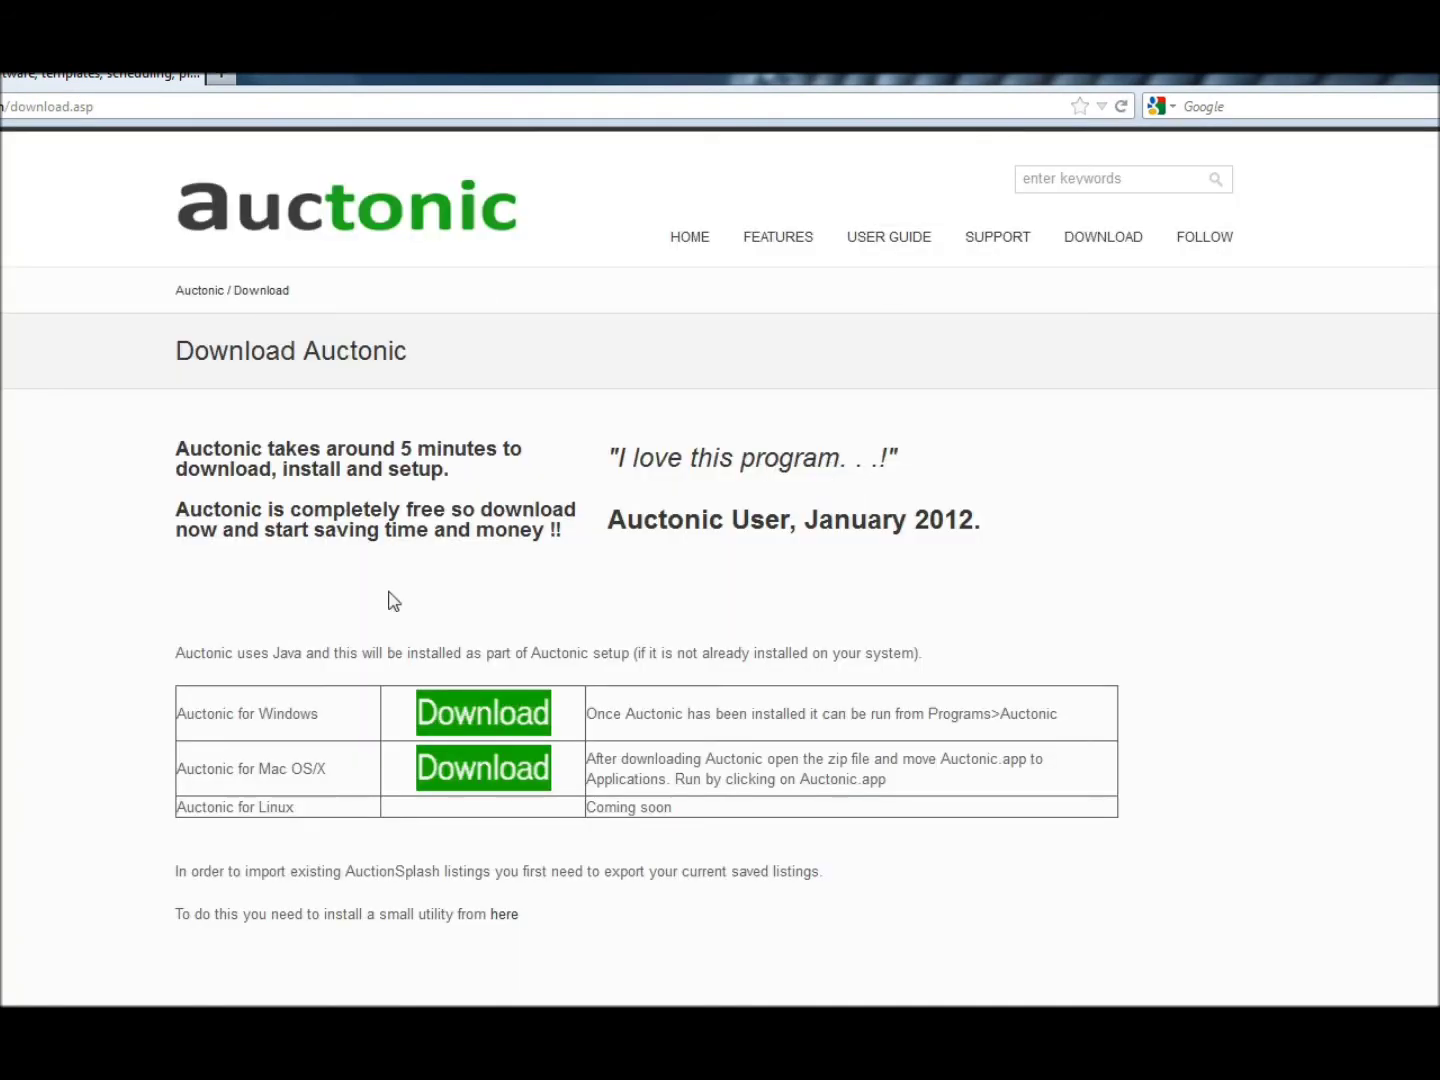
scroll(900, 455, "down", 3)
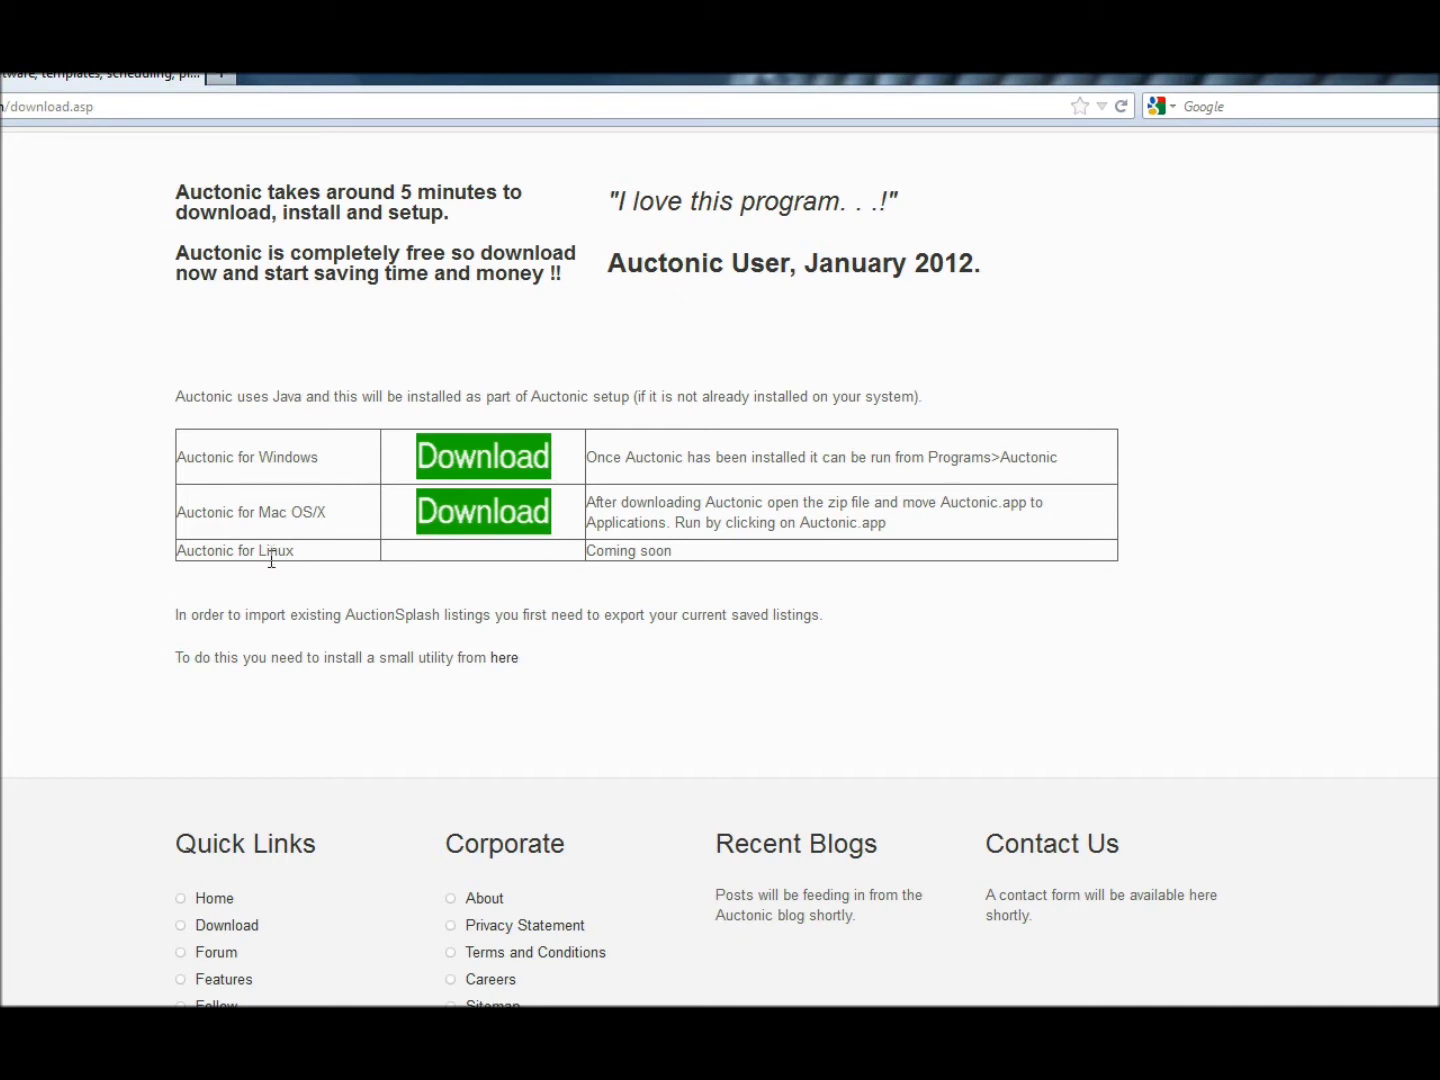
scroll(575, 642, "up", 2)
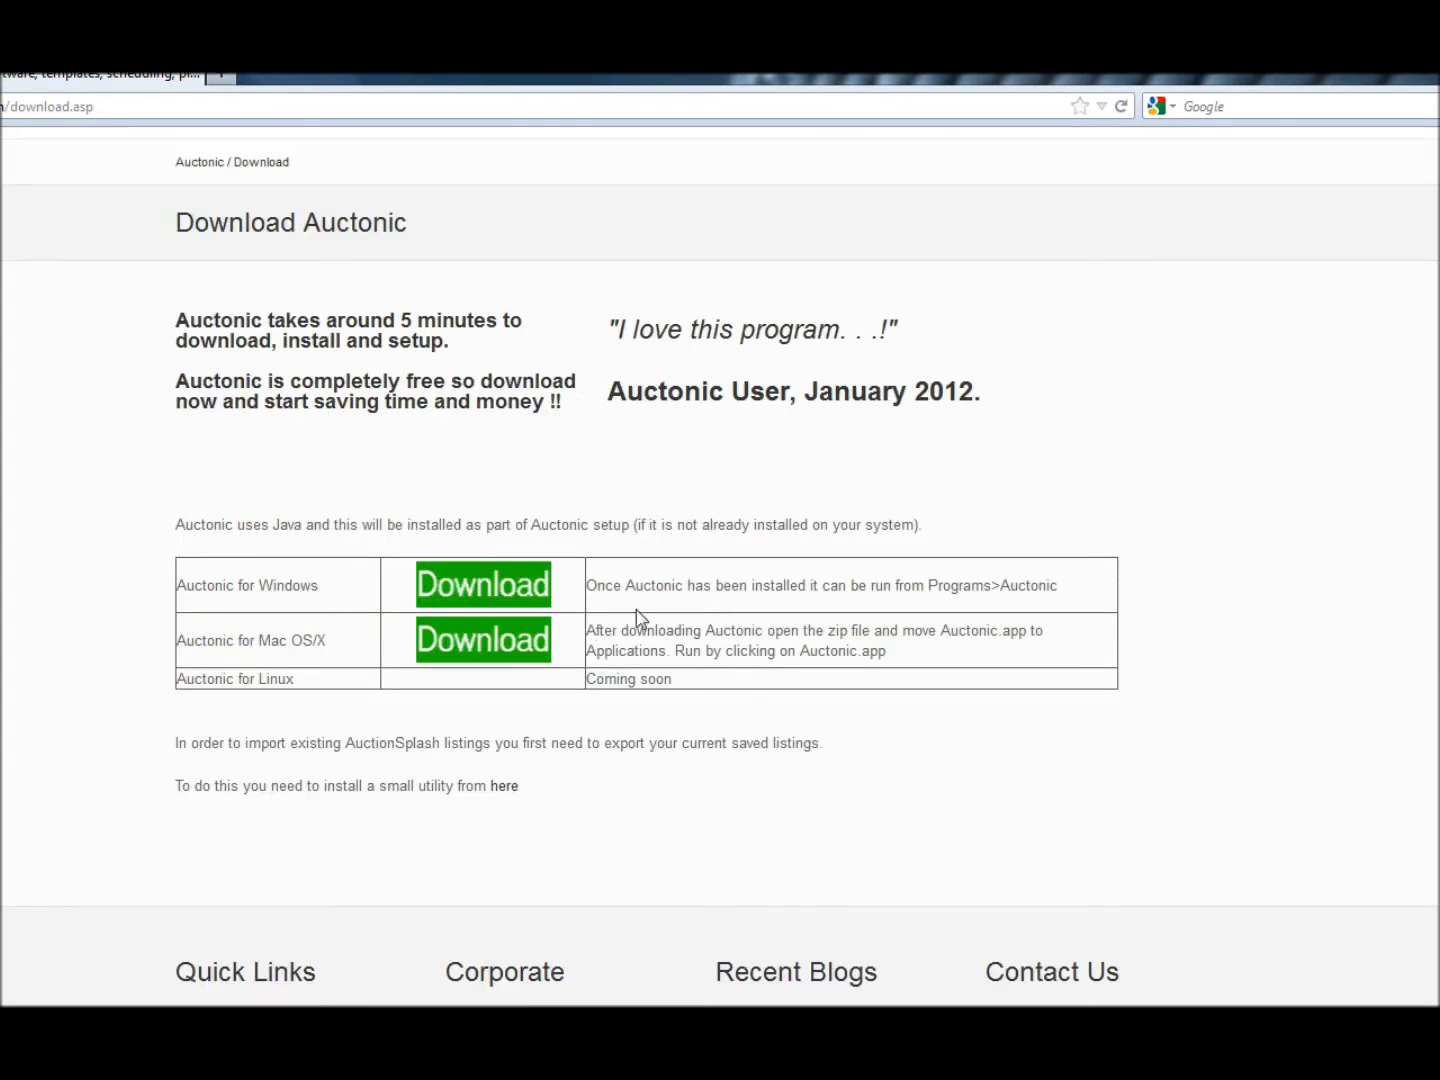
left_click(506, 592)
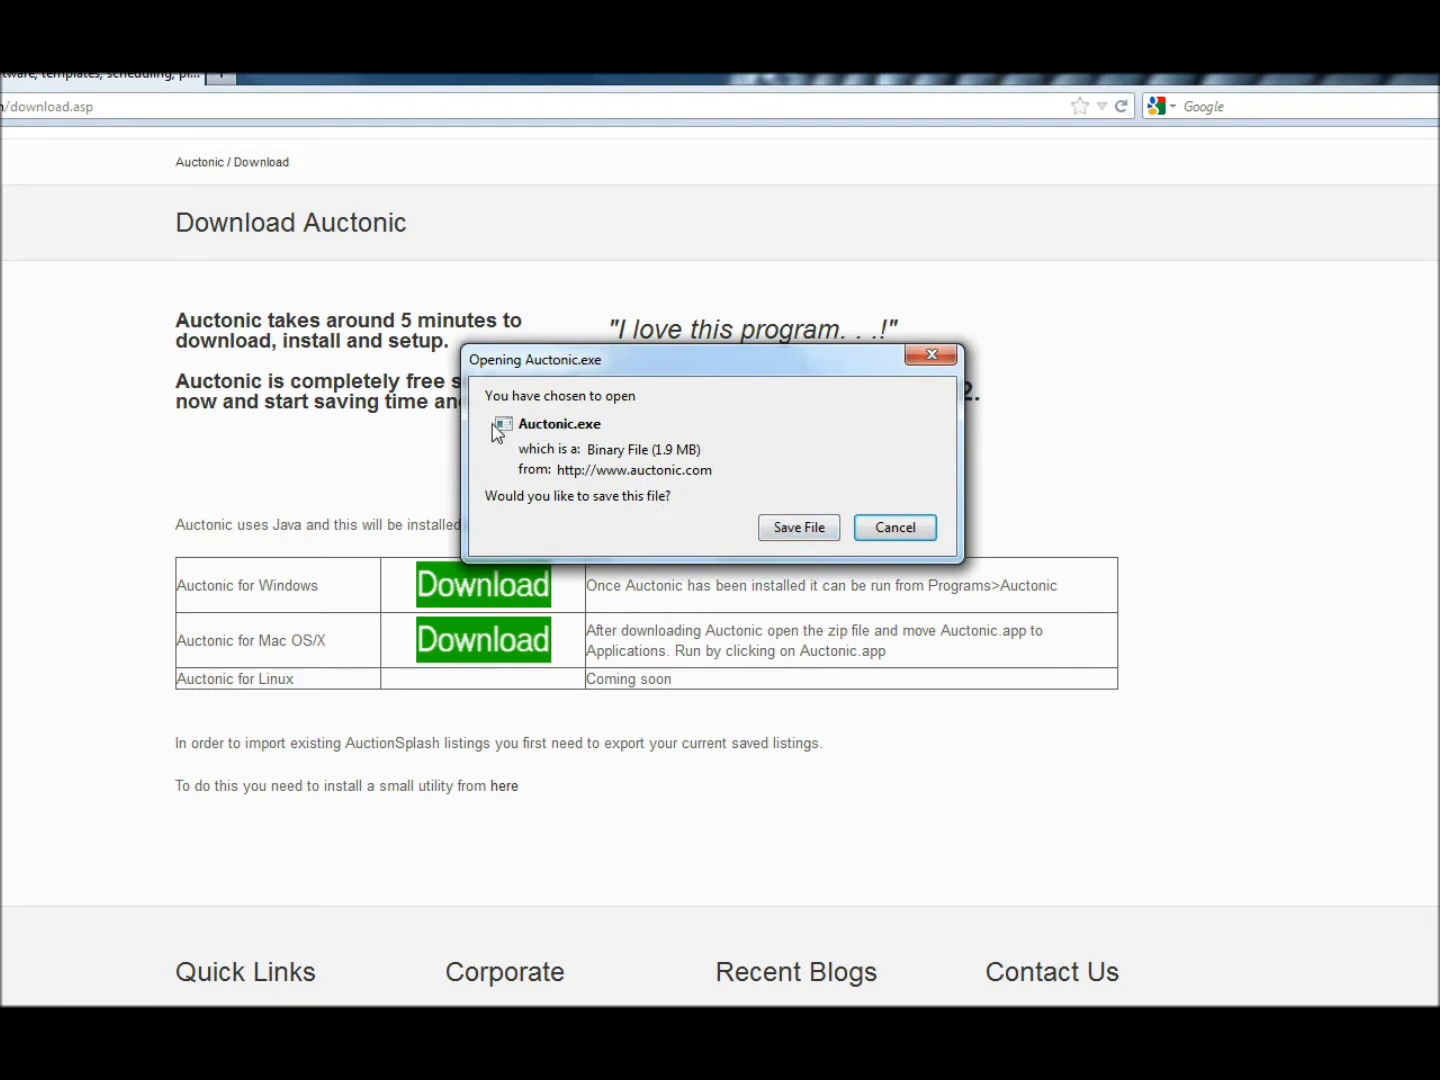
Save the 1.9 MB Auctonic.exe installer and move the Downloads window aside.
left_click(783, 526)
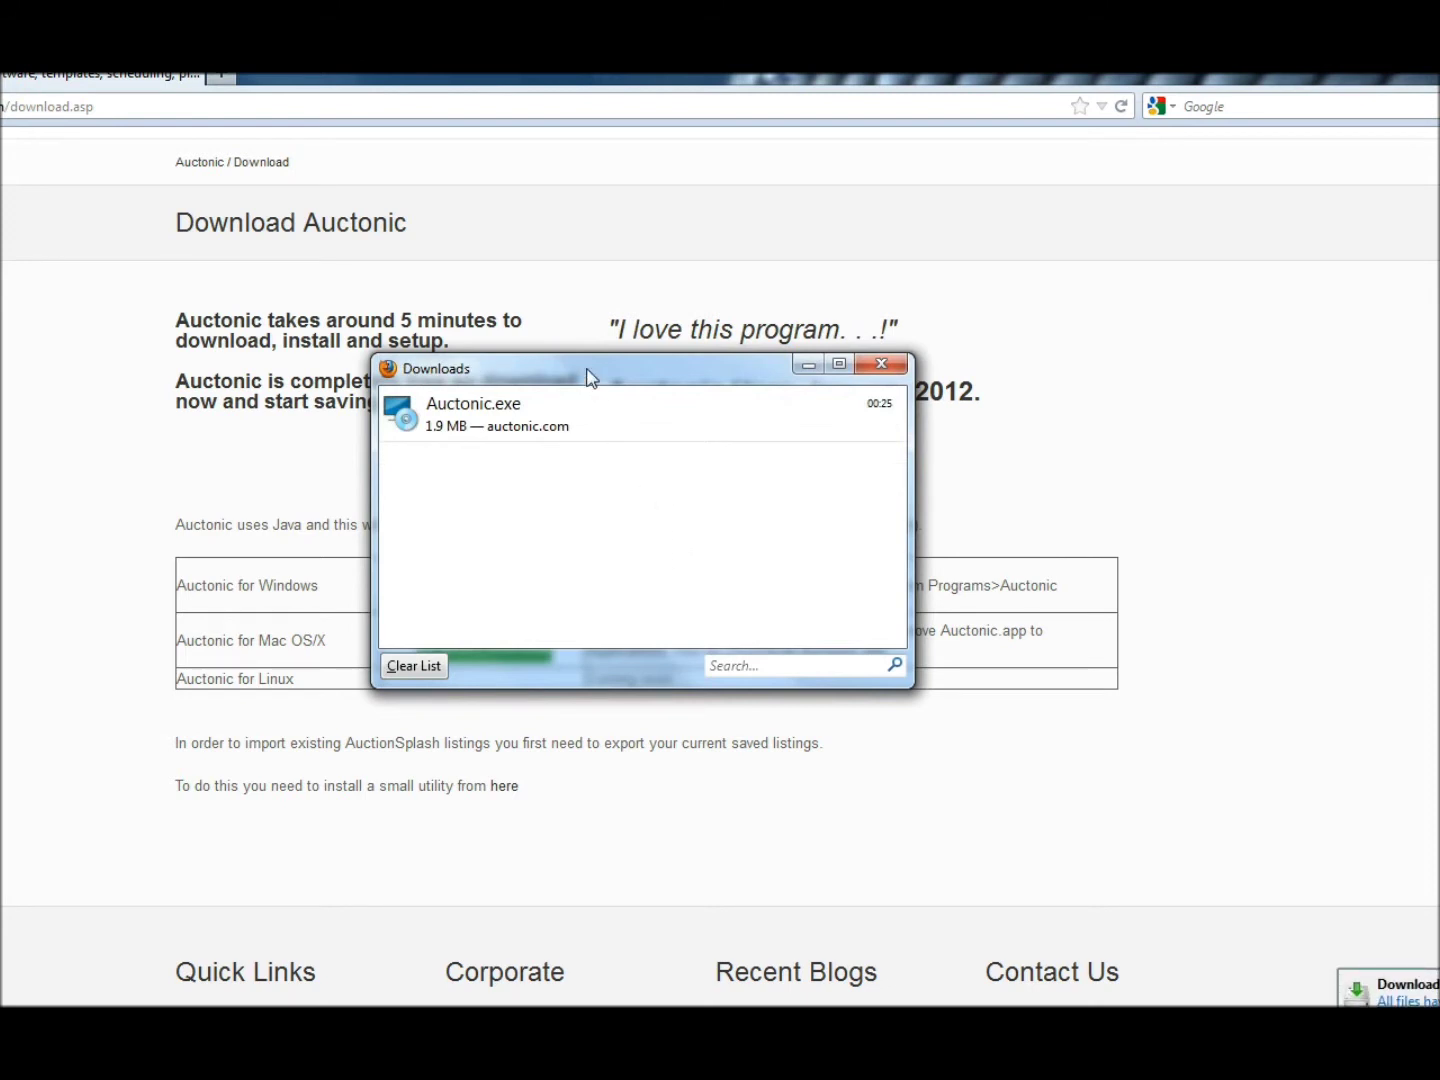
left_click_drag(547, 370, 712, 353)
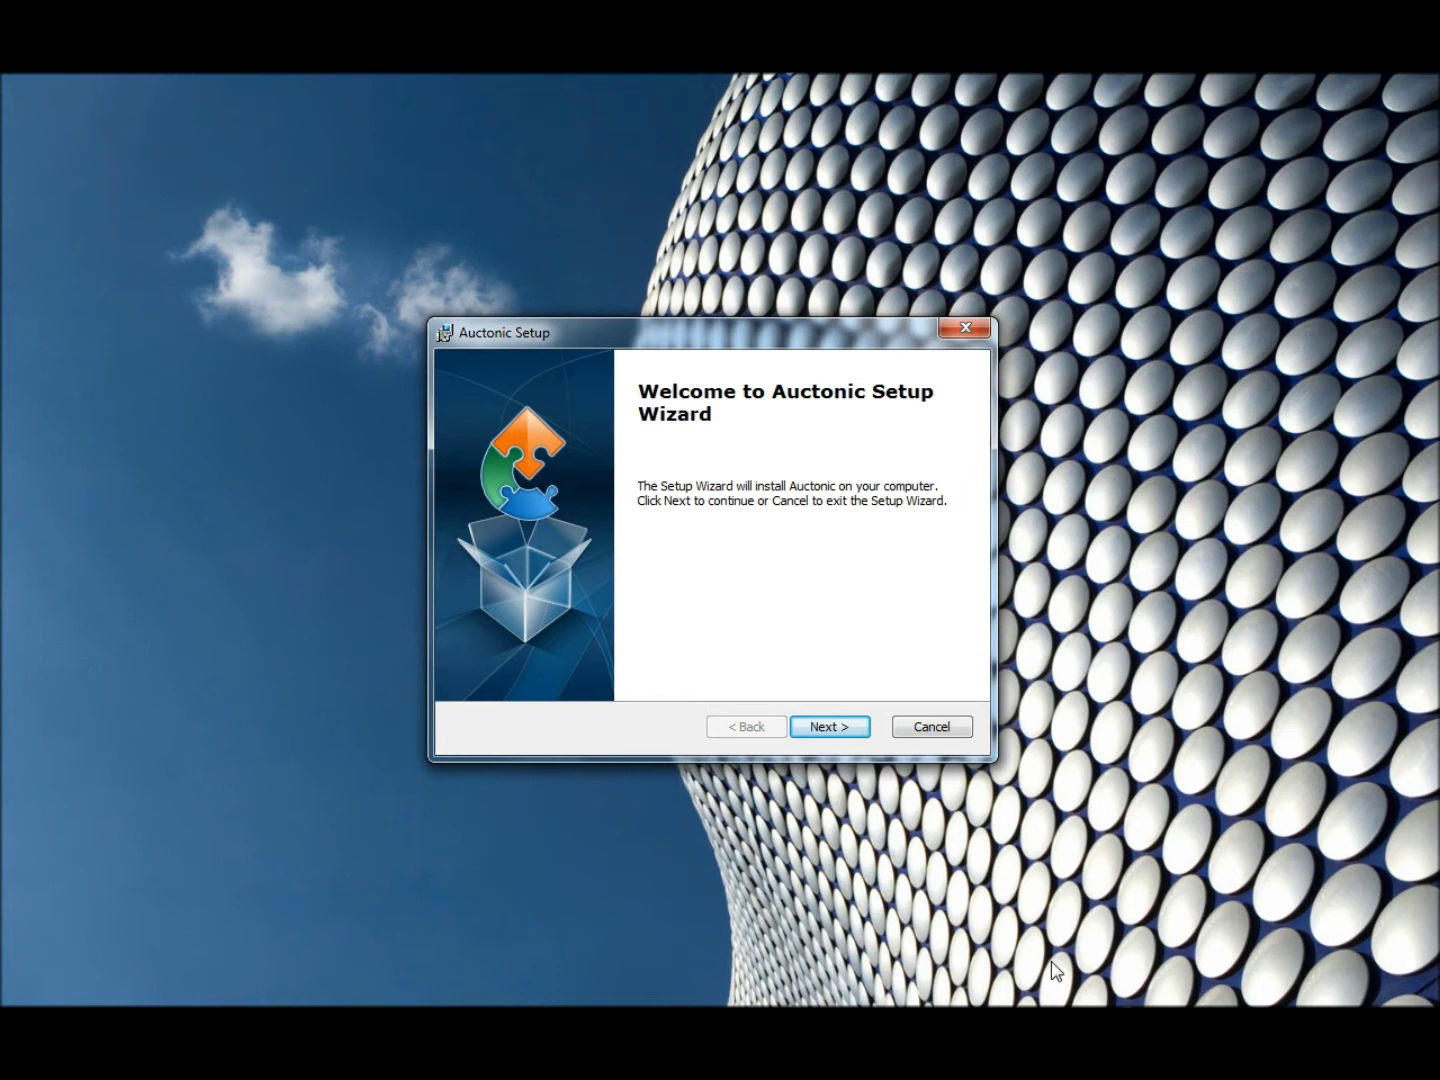
Run the Auctonic setup wizard with the default Program Files folder and install.
left_click_drag(659, 331, 856, 502)
left_click_drag(862, 405, 615, 278)
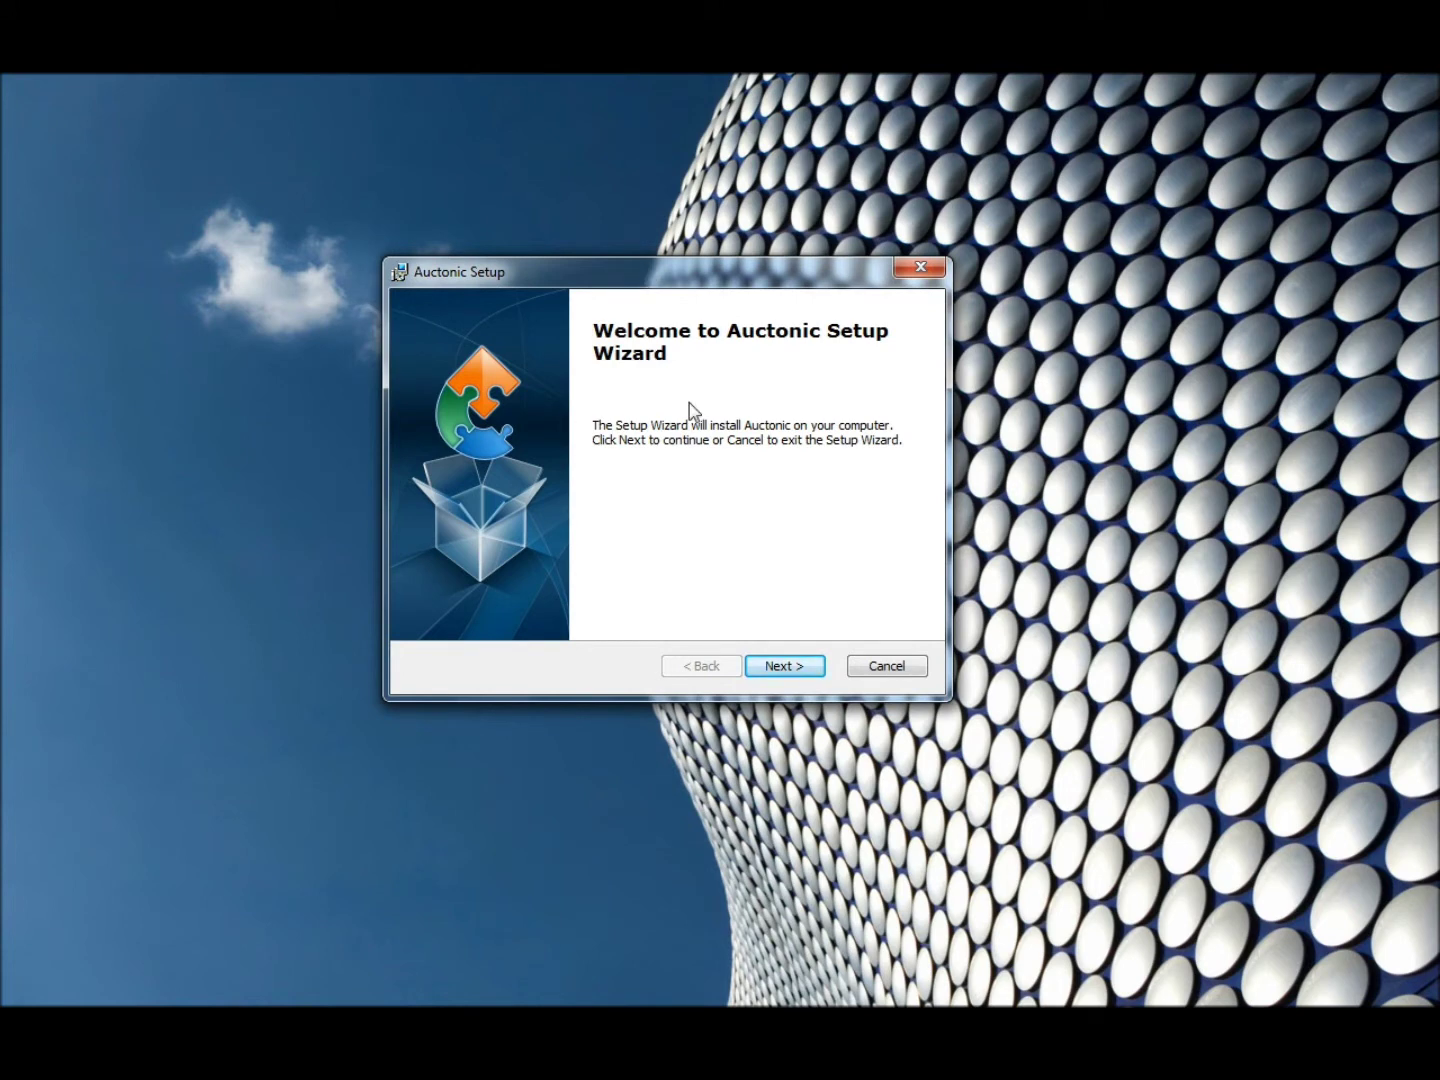
left_click(790, 676)
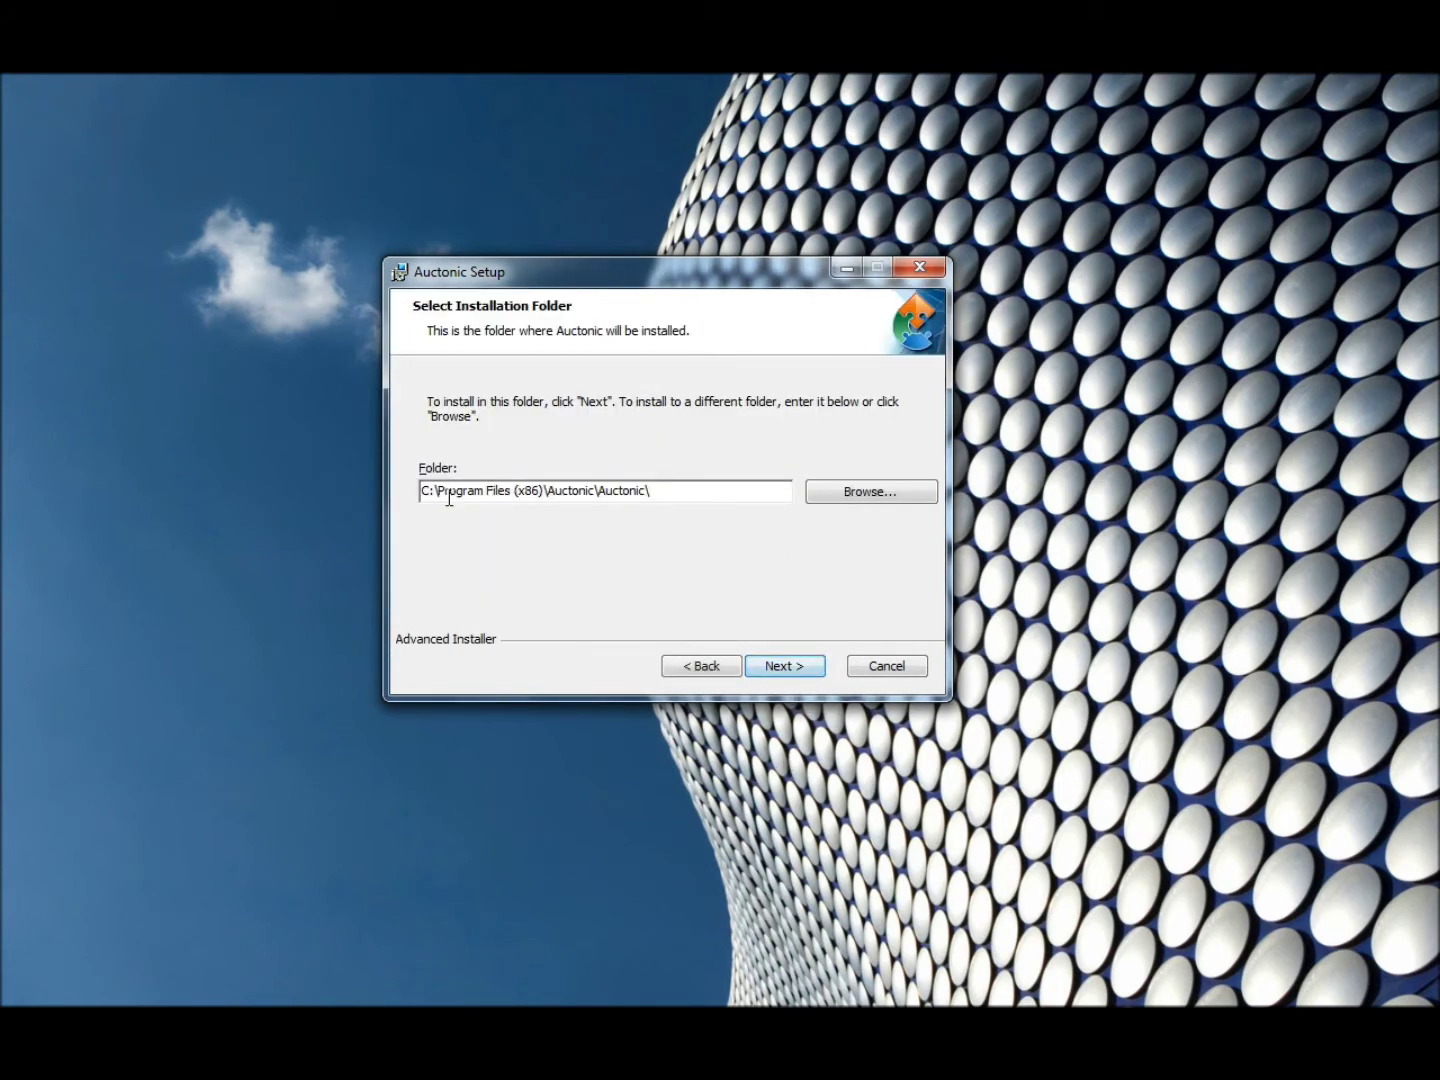
left_click(779, 666)
left_click(772, 666)
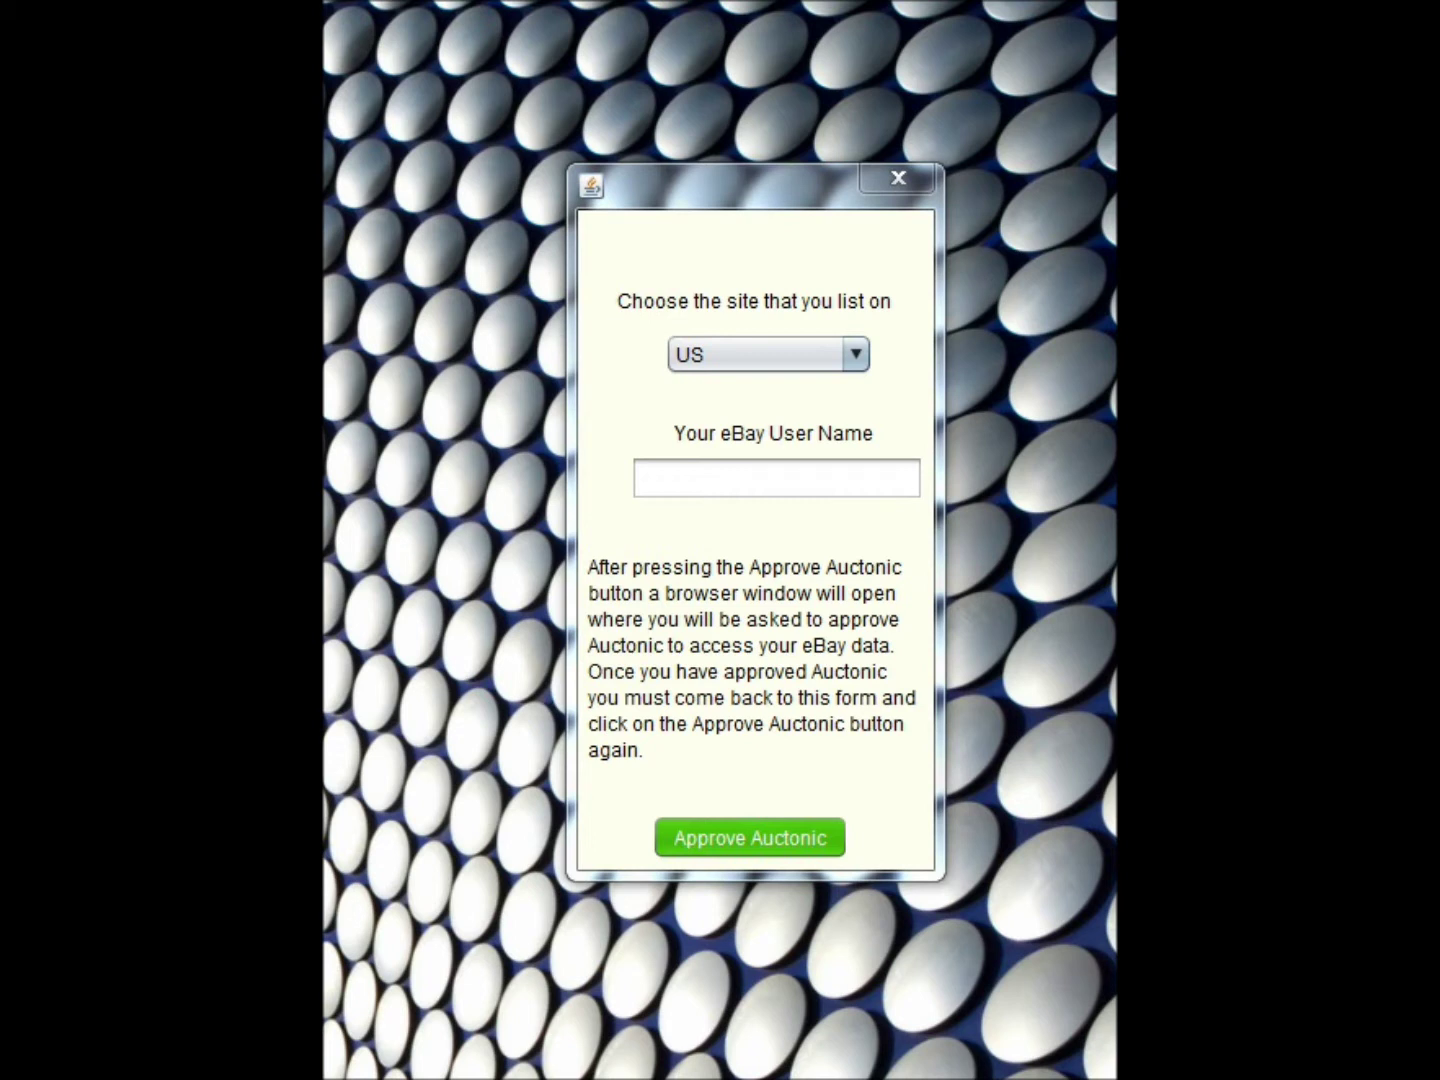
Choose UK as the eBay listing site and enter the eBay user name.
left_click(860, 363)
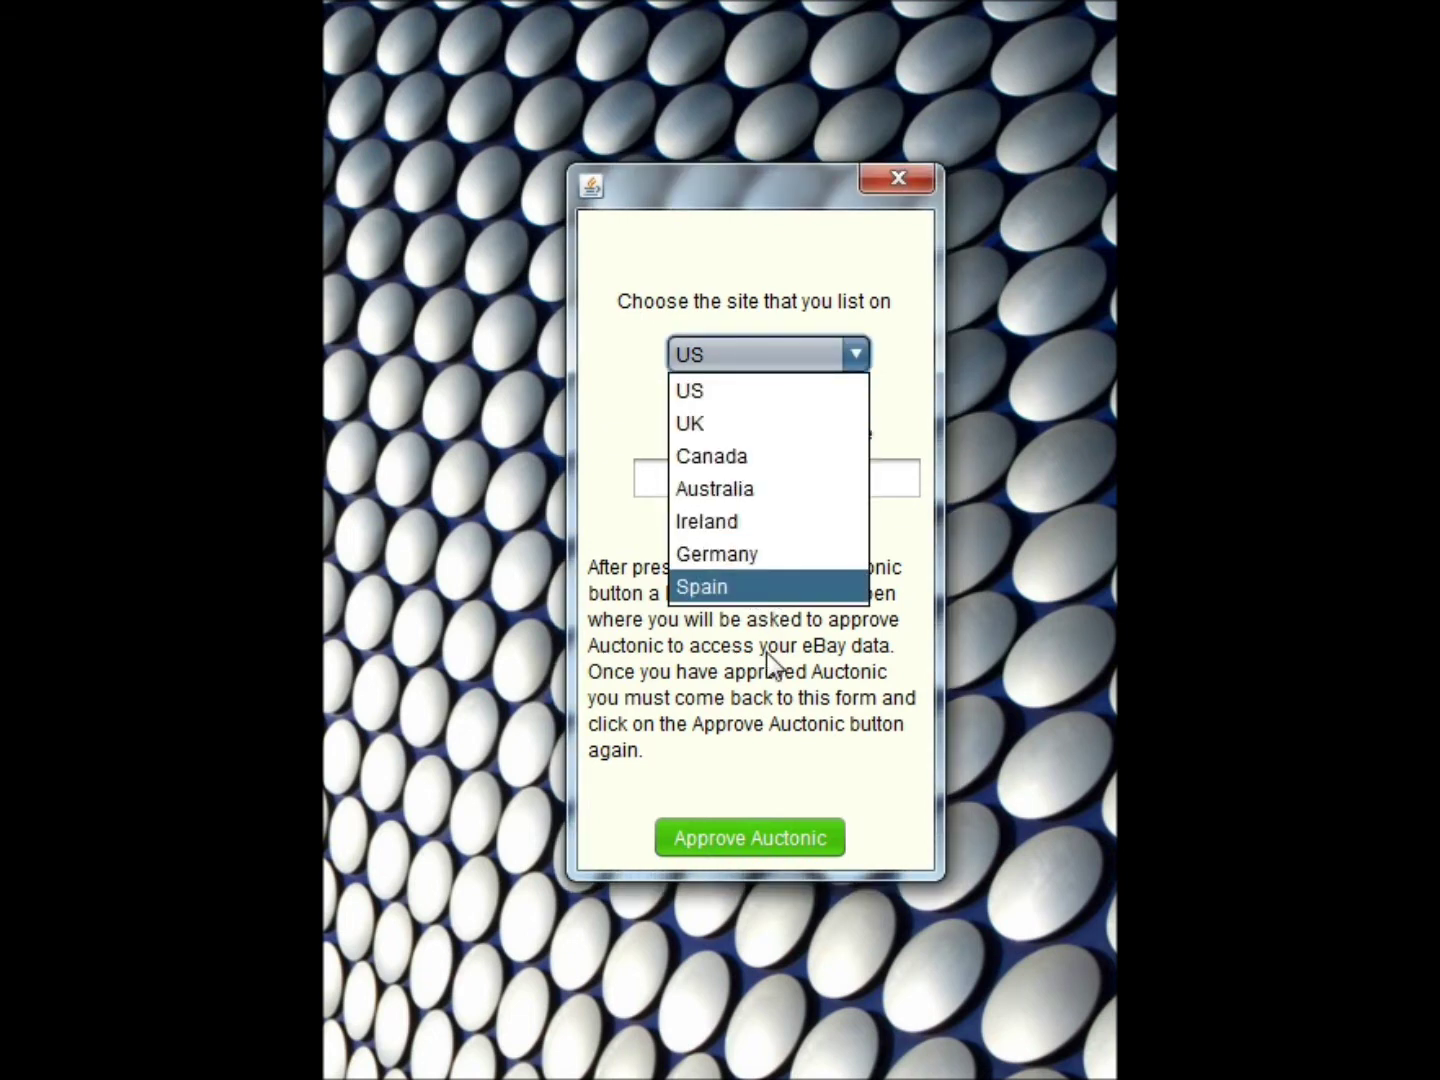
left_click(765, 425)
left_click(766, 483)
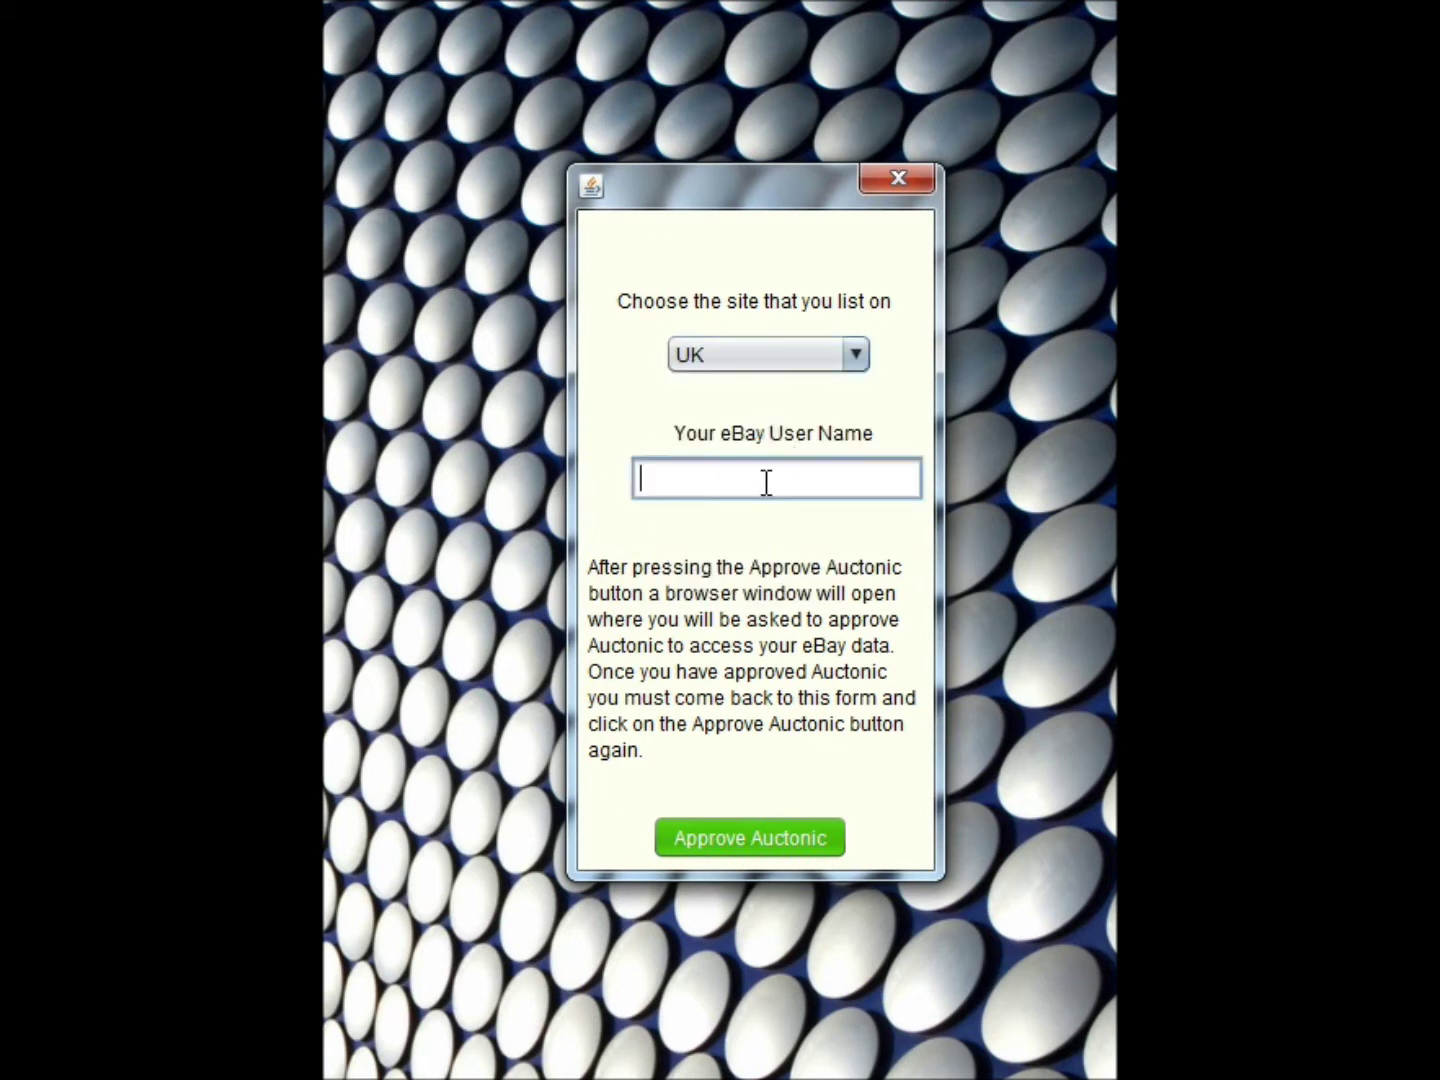
type("exampletonic")
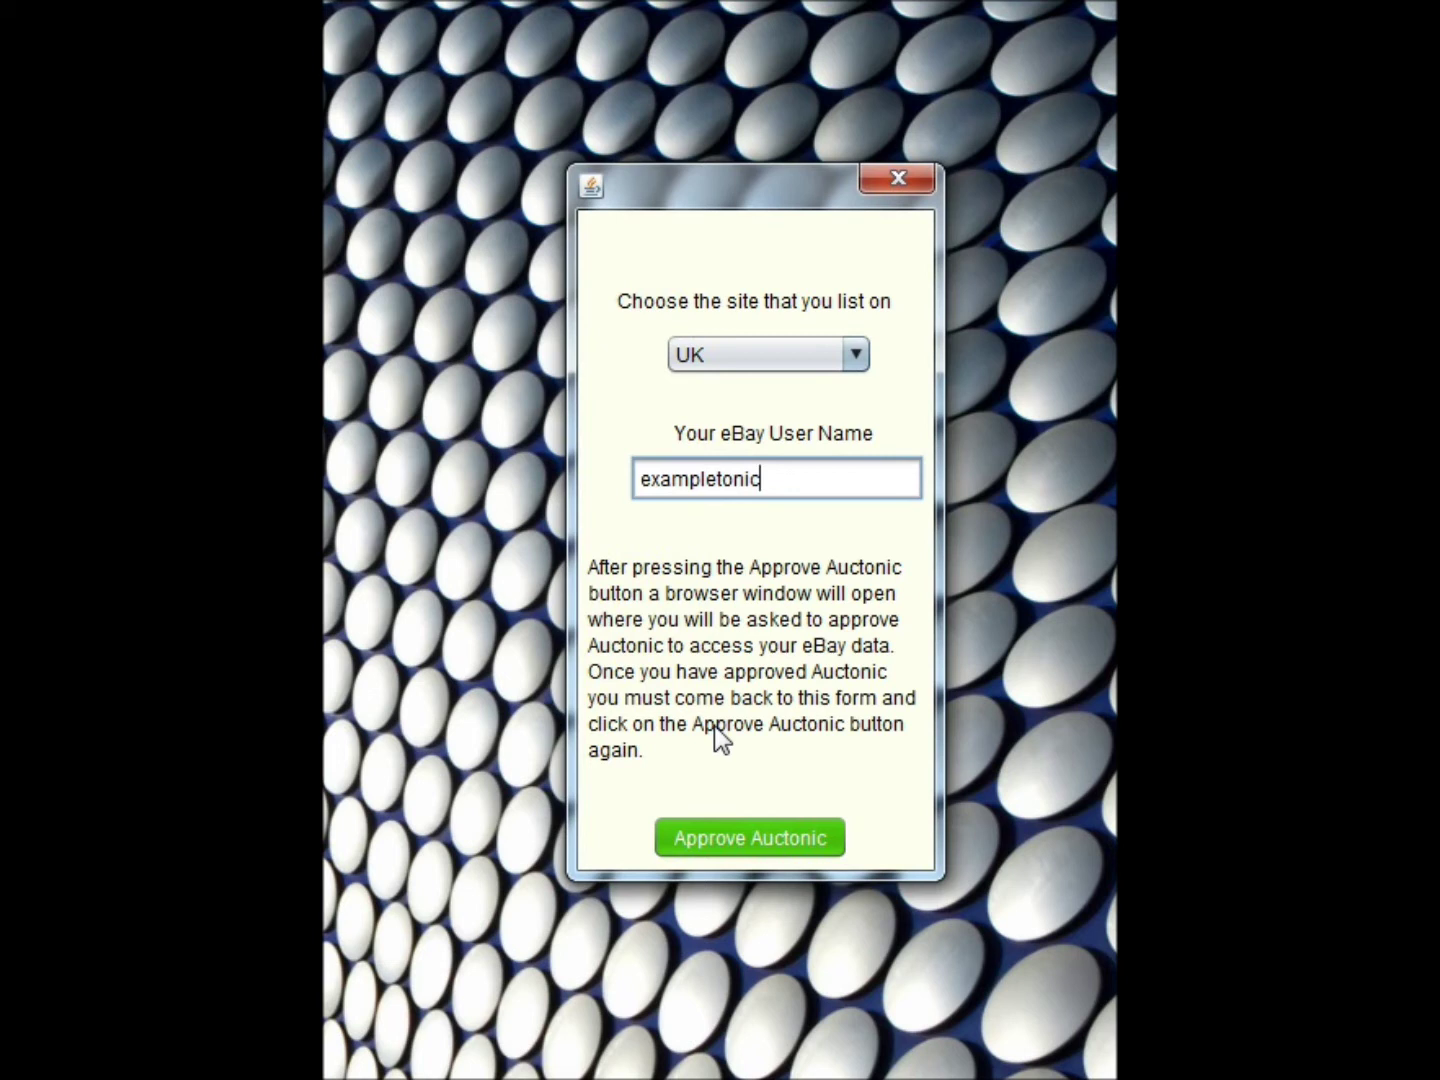
Start Auctonic approval and sign in to eBay with the account's user ID and password.
left_click(727, 831)
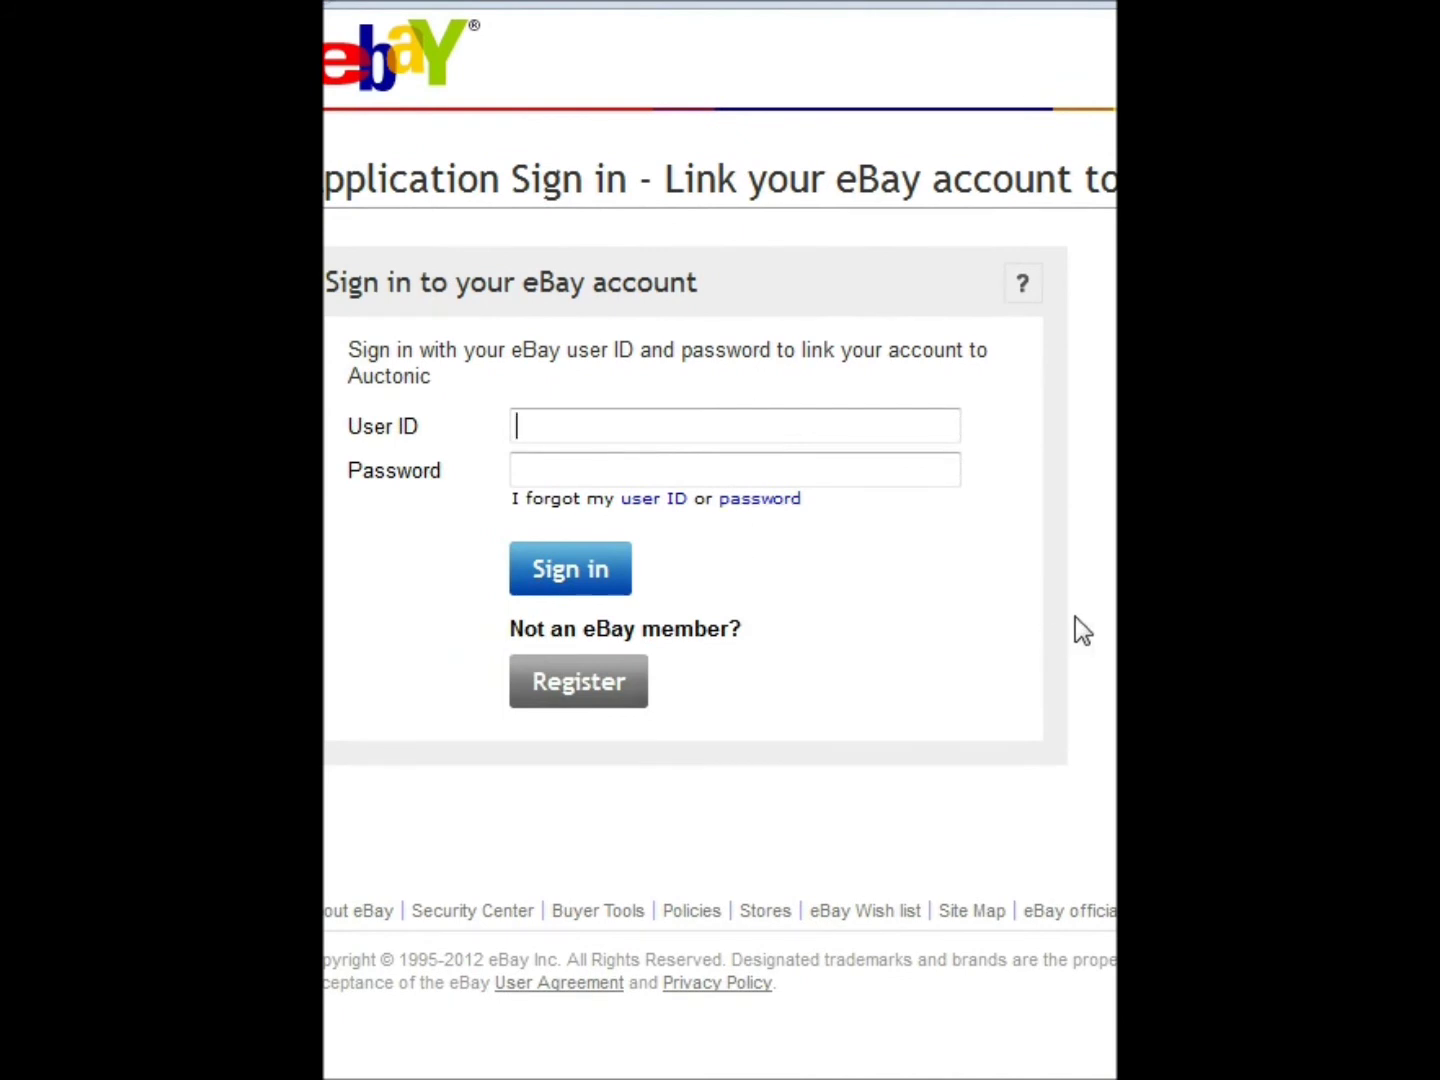
type("exampletonic")
key("Tab")
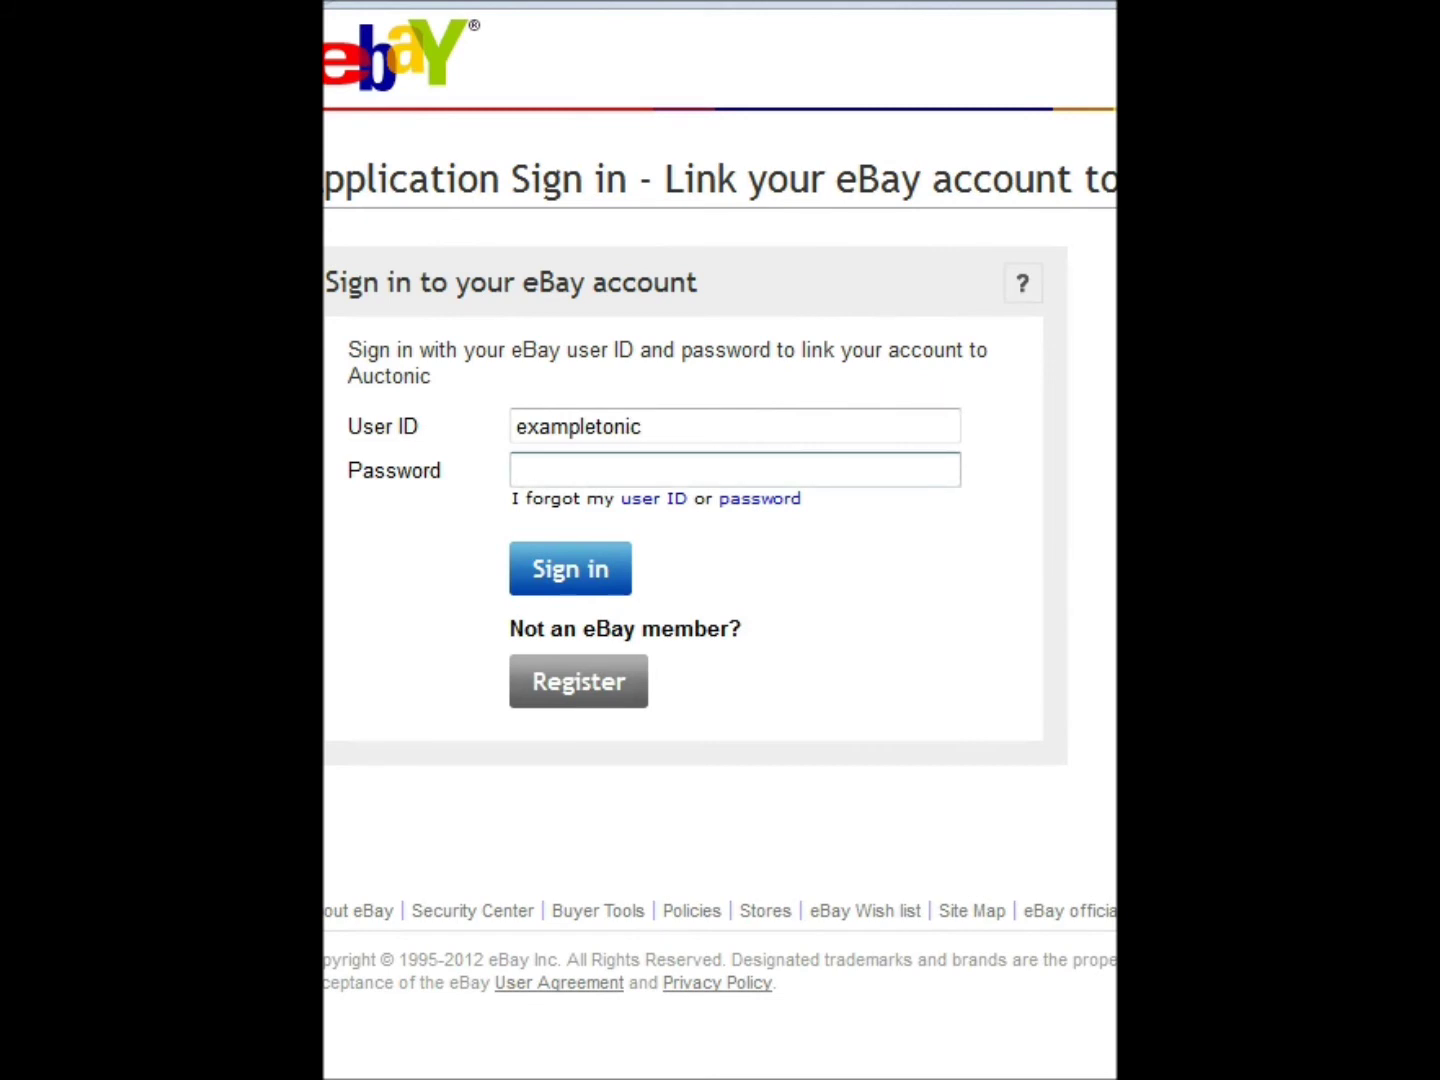
type("a")
key("BackSpace")
type("********")
left_click(553, 586)
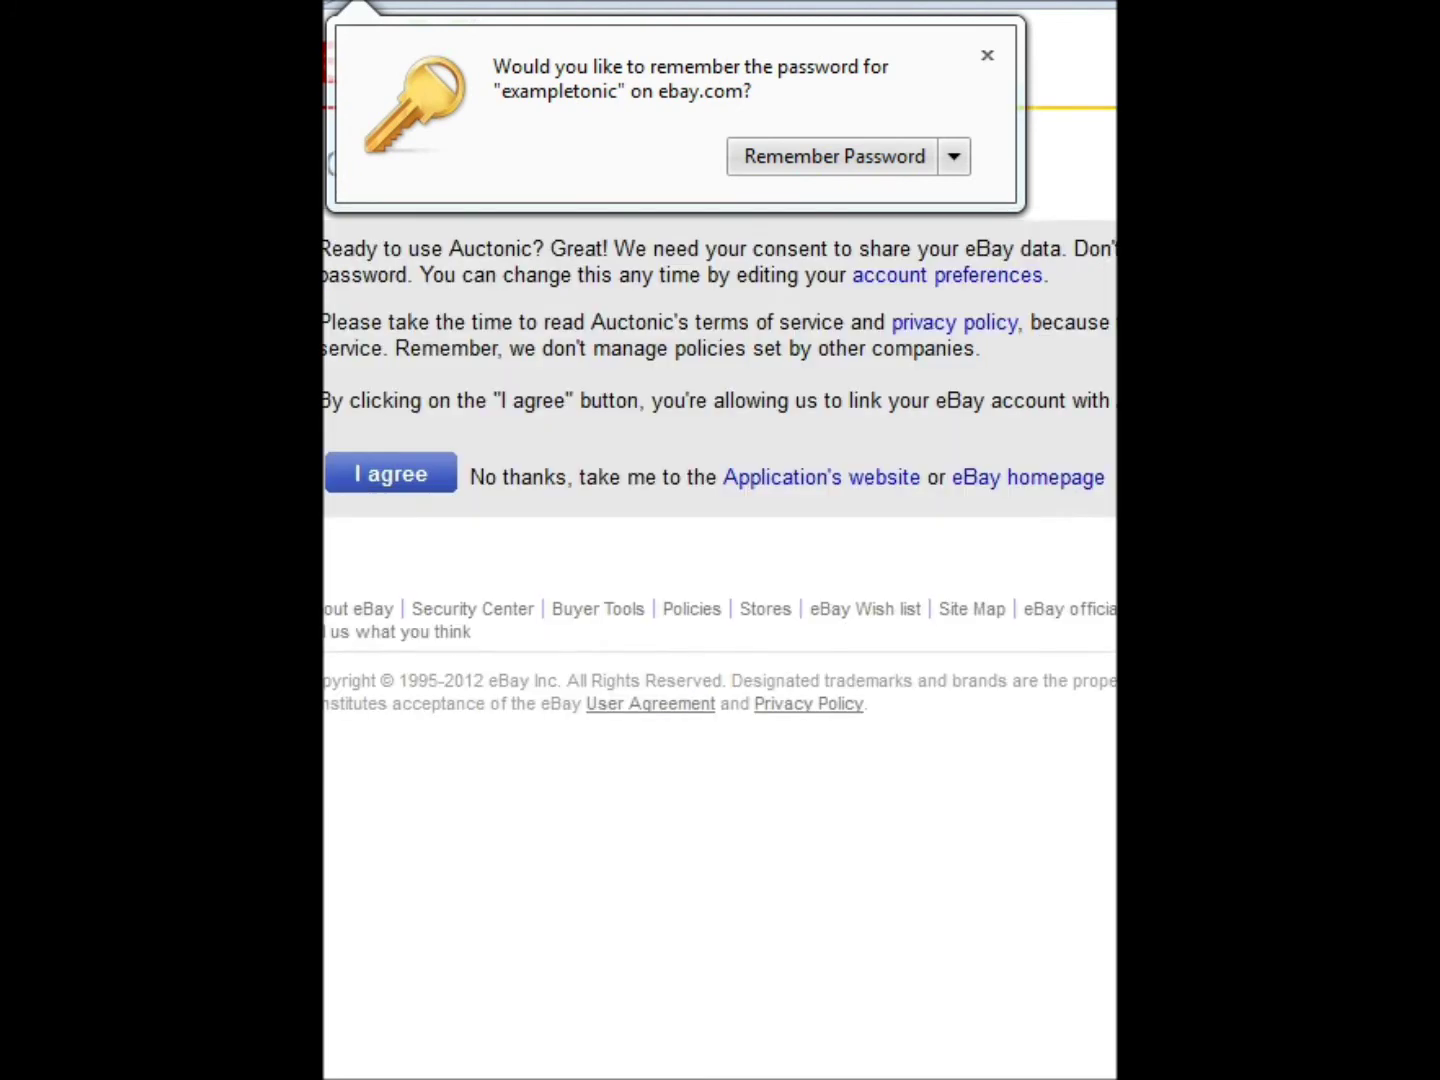
left_click(987, 56)
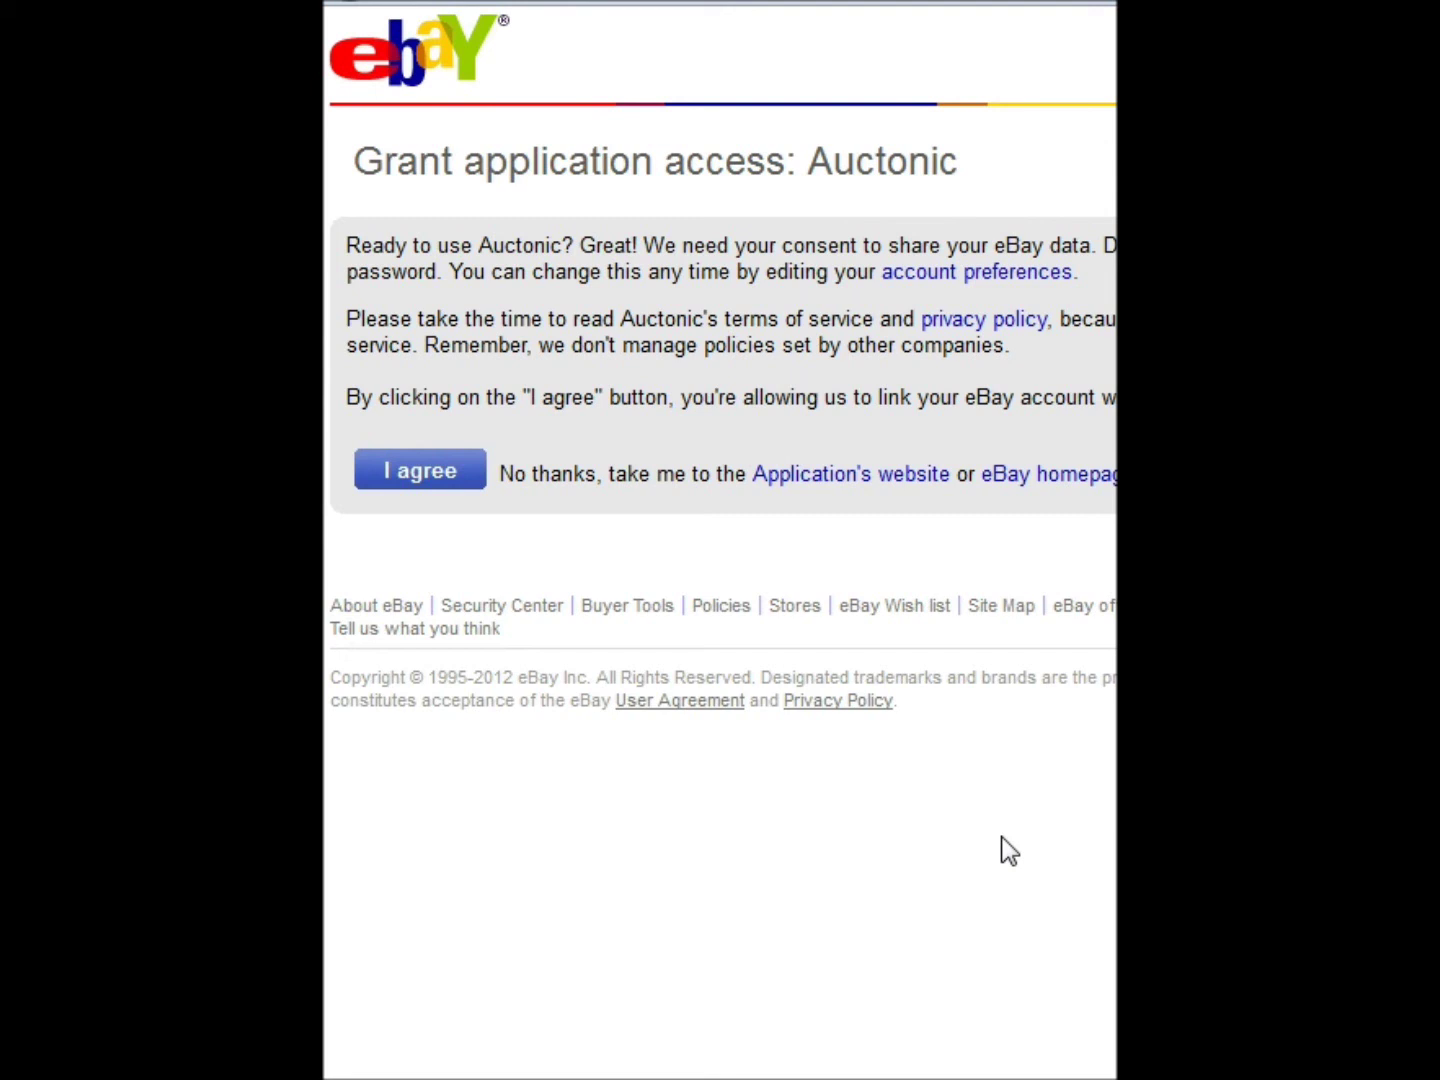
Agree to grant Auctonic access to the eBay account.
left_click(422, 474)
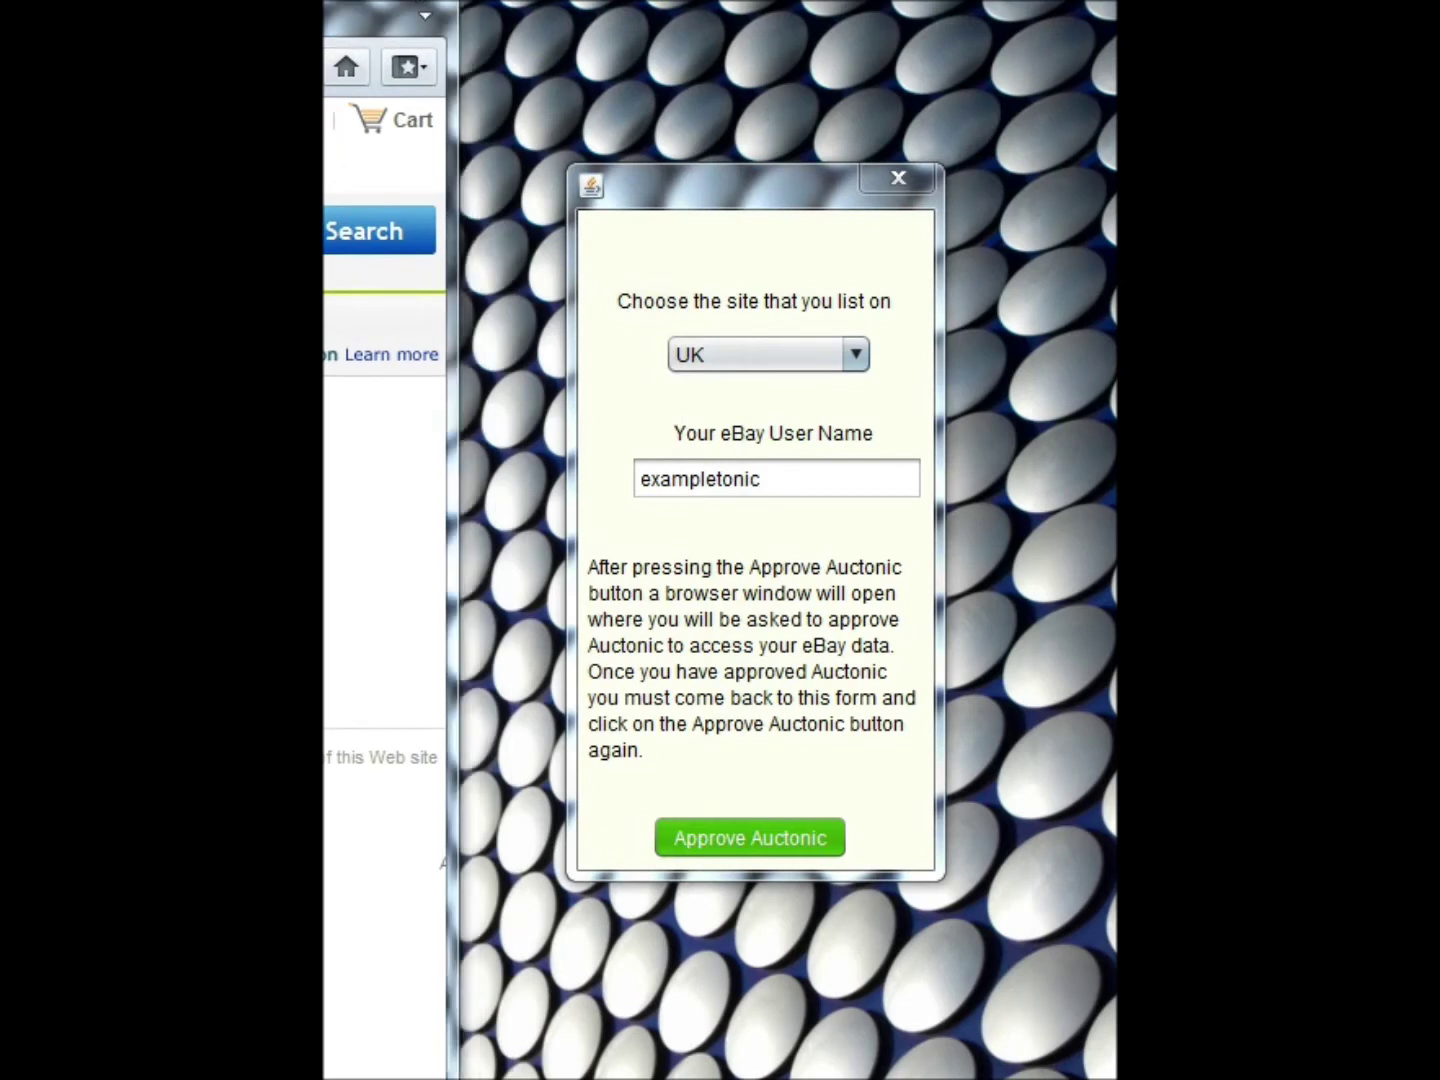
Close Firefox with Alt+F4 to bring back the Auctonic approval form.
key("alt+F4")
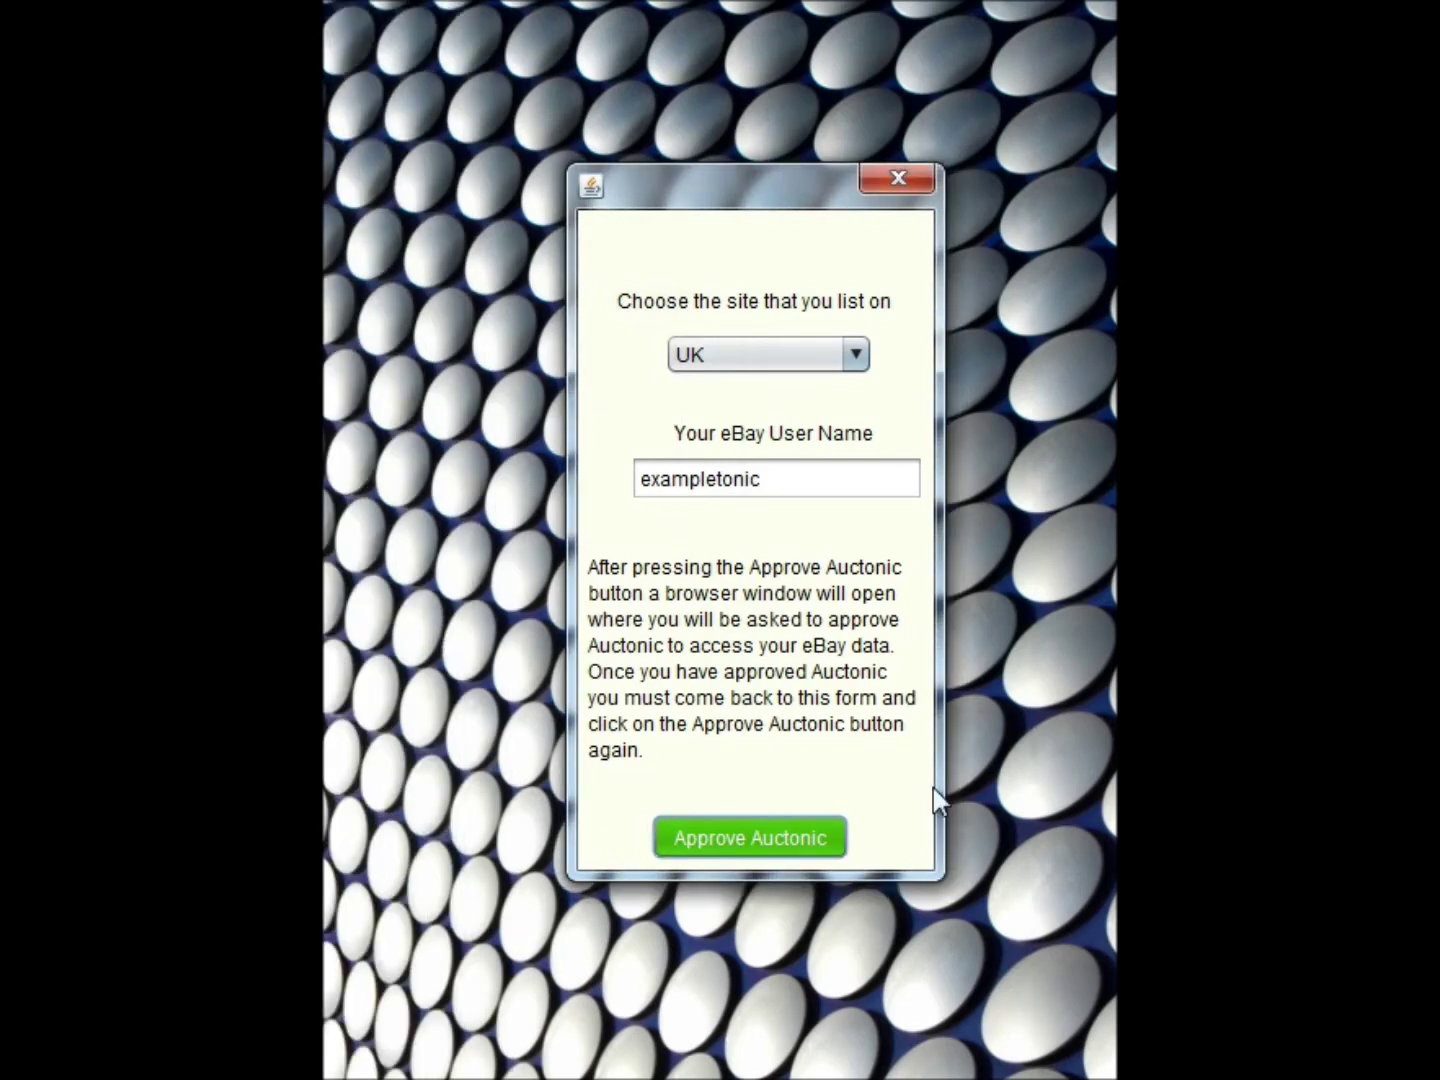